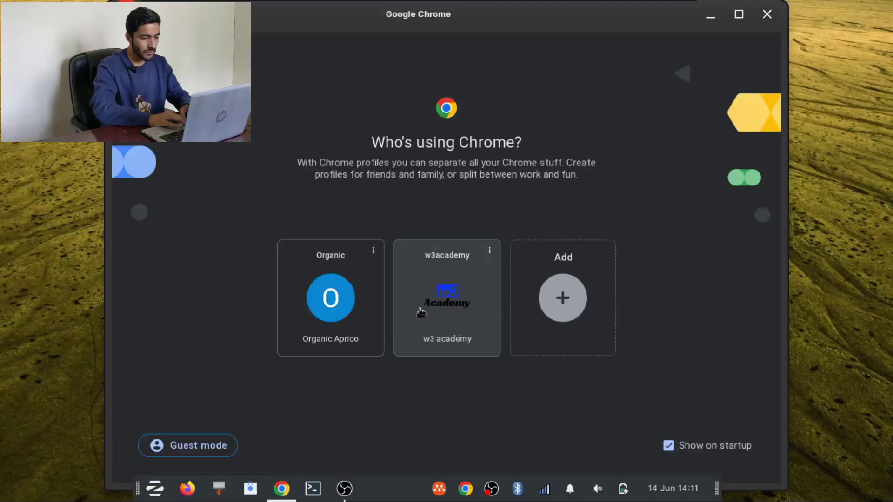
Open Chrome under the chosen profile to reach the Google start page
{"action": "left_click", "coordinate": [418, 308]}
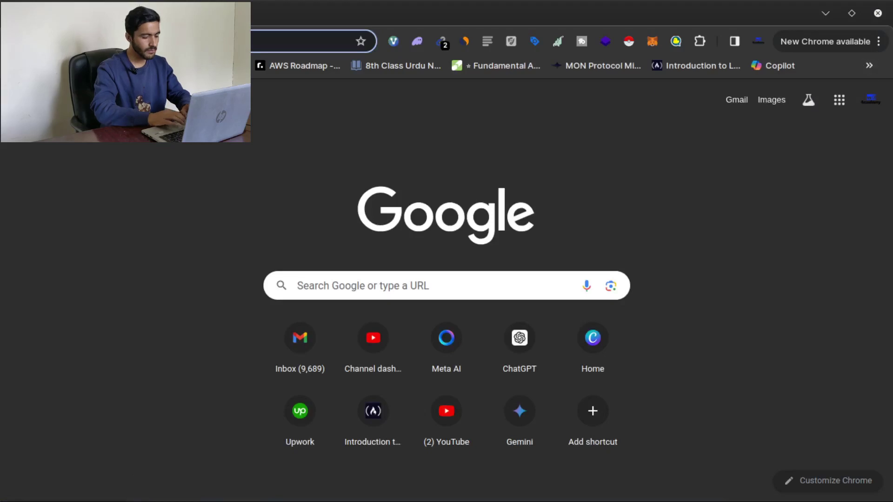
Search Google for 'email list verify' and open the EmailListVerify site from the results
{"action": "left_click", "coordinate": [302, 41]}
{"action": "type", "text": "email list verify"}
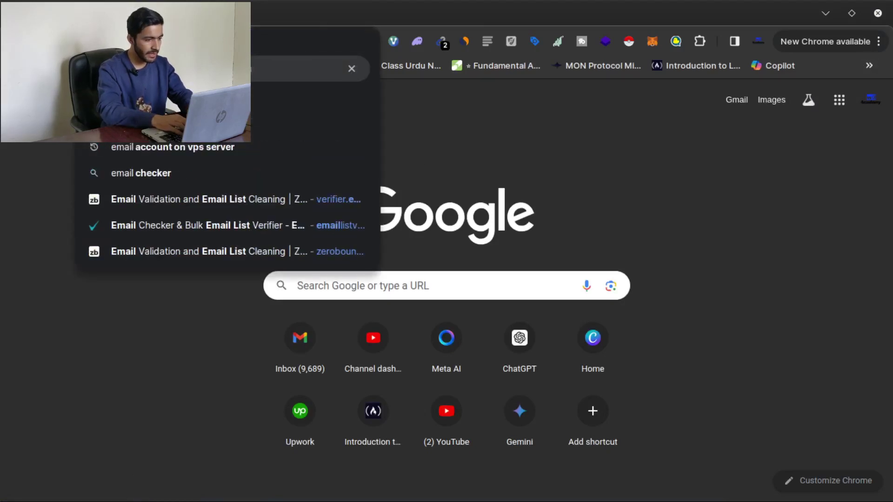
{"action": "key", "text": "Return"}
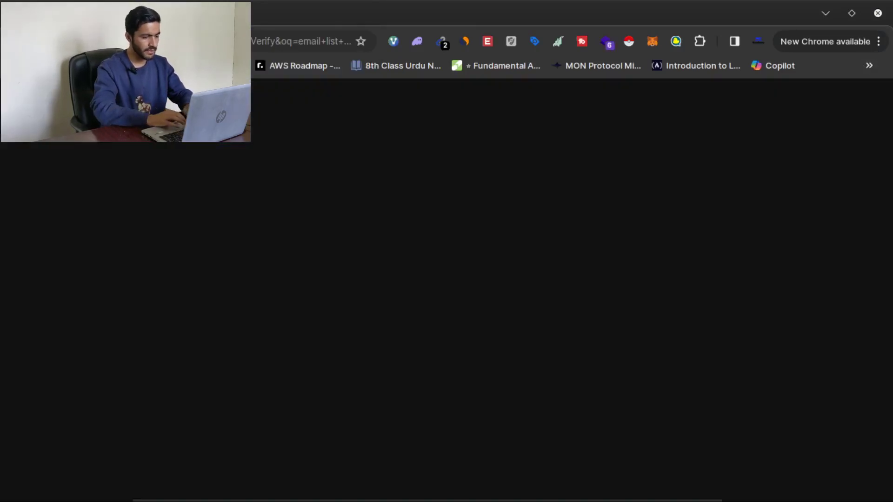
{"action": "scroll", "coordinate": [139, 403], "scroll_direction": "down", "scroll_amount": 5}
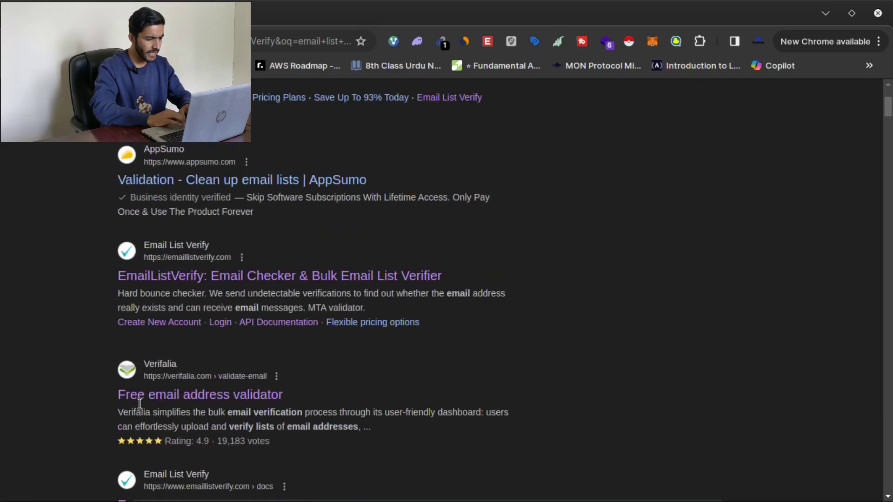
{"action": "left_click", "coordinate": [193, 278]}
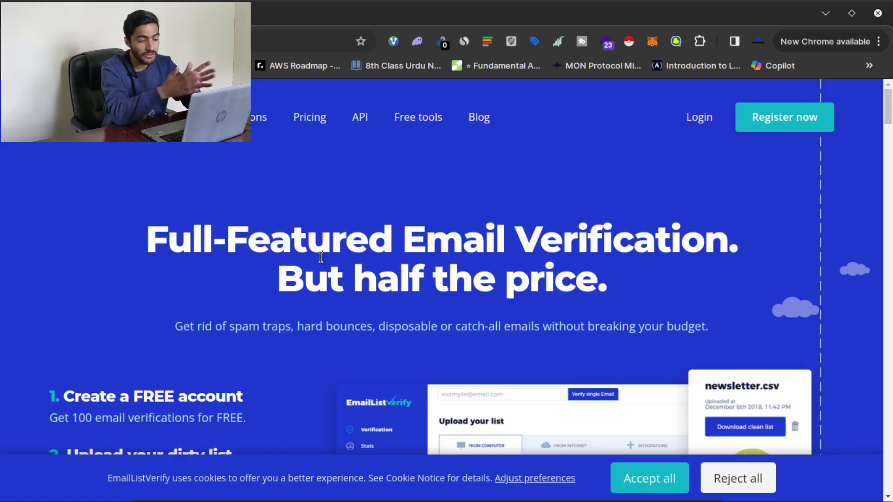
Log in to EmailListVerify using Chrome's saved email and password credentials
{"action": "scroll", "coordinate": [321, 257], "scroll_direction": "down", "scroll_amount": 2}
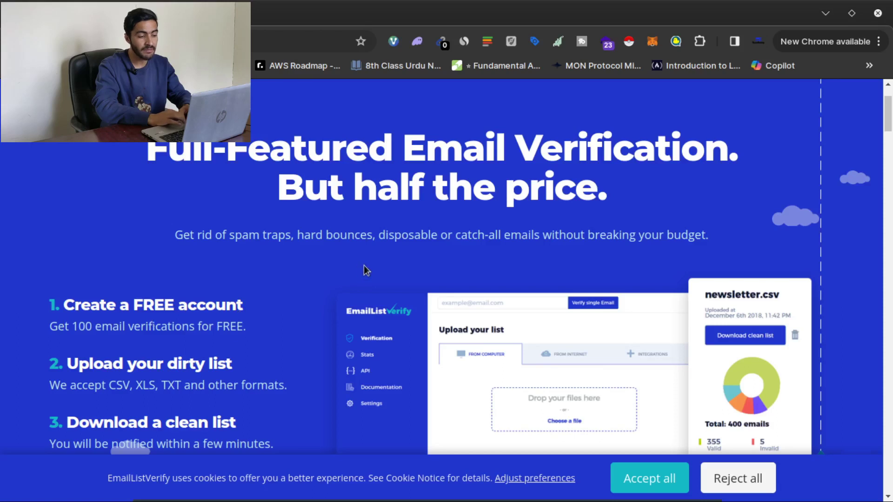
{"action": "scroll", "coordinate": [364, 269], "scroll_direction": "down", "scroll_amount": 3}
{"action": "scroll", "coordinate": [364, 270], "scroll_direction": "up", "scroll_amount": 5}
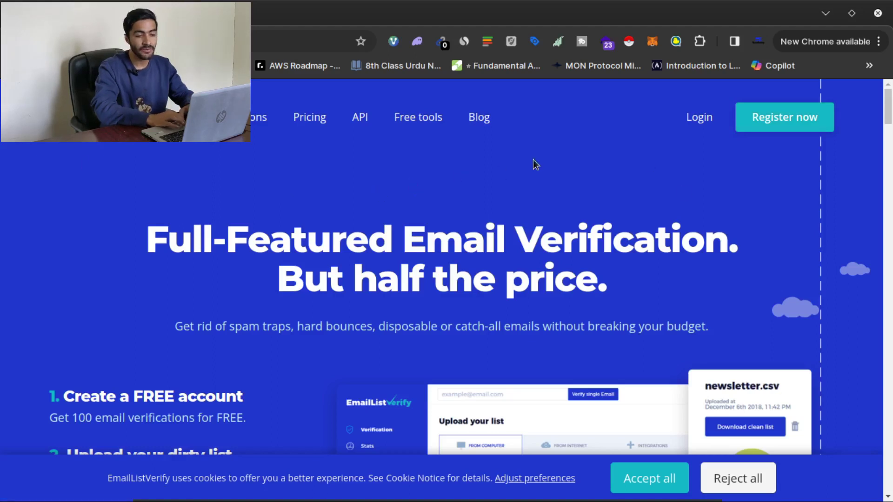
{"action": "left_click", "coordinate": [703, 118]}
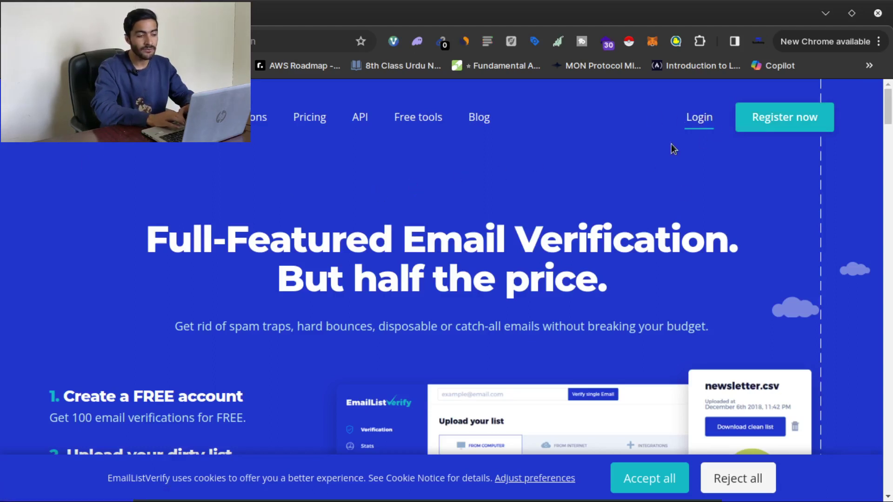
{"action": "left_click", "coordinate": [398, 338]}
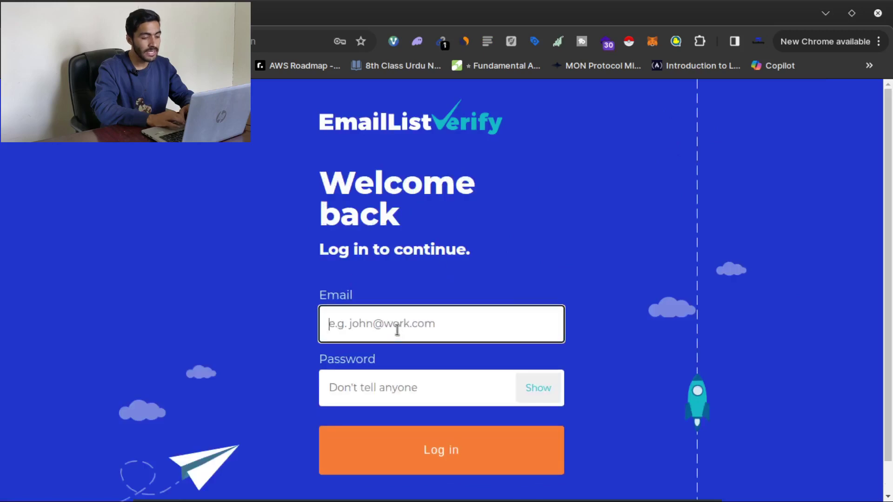
{"action": "key", "text": "Down"}
{"action": "key", "text": "Return"}
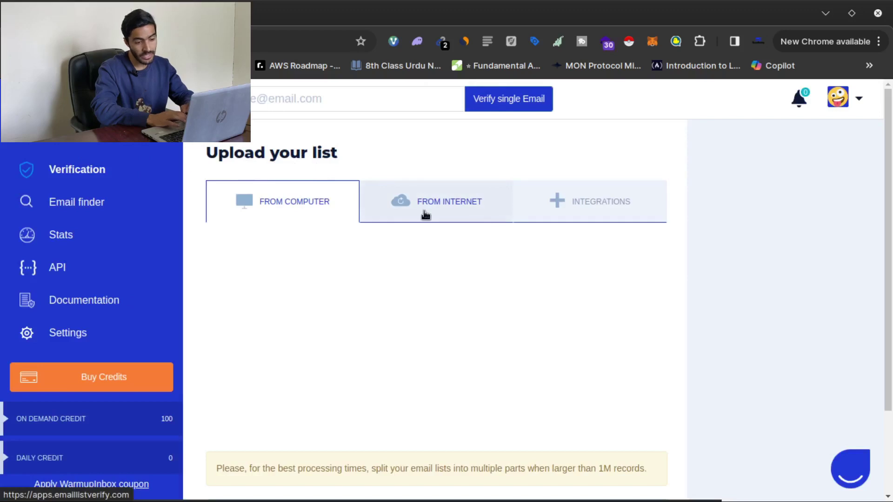
Upload 'Untitled spreadsheet - Sheet1 (1).csv' from the Downloads folder as a new list
{"action": "left_click", "coordinate": [608, 208]}
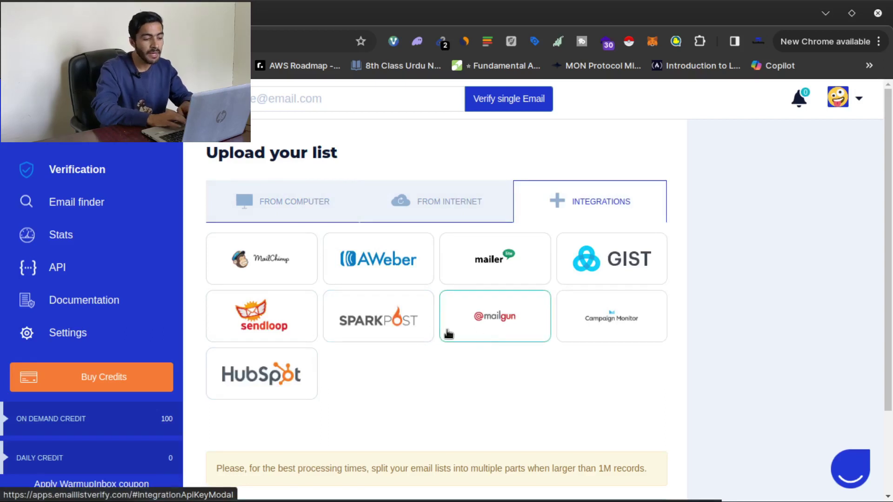
{"action": "left_click", "coordinate": [284, 202]}
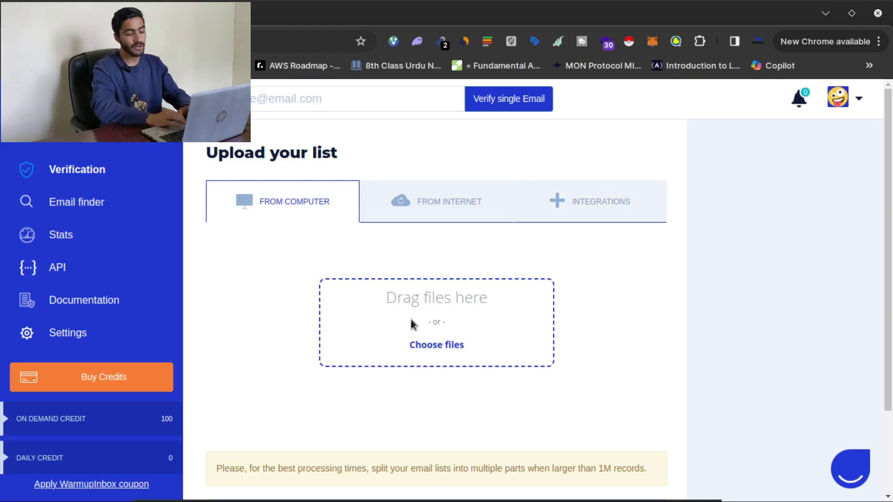
{"action": "left_click", "coordinate": [440, 353]}
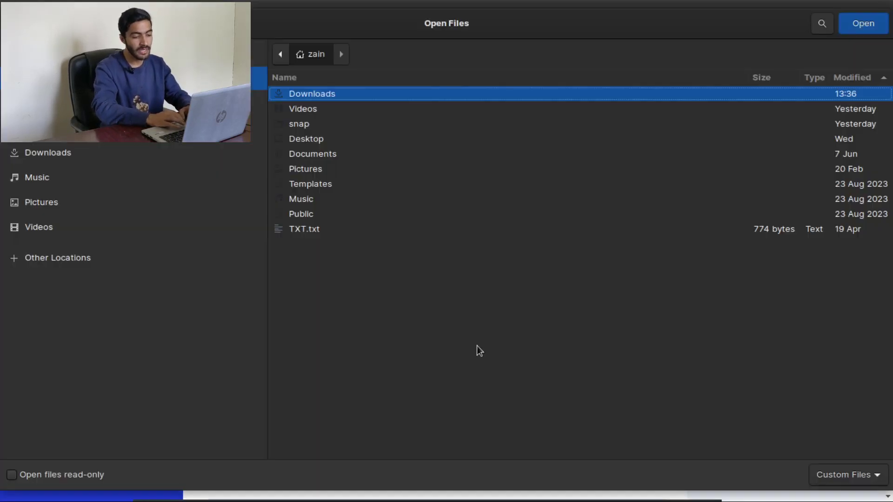
{"action": "left_click", "coordinate": [93, 148]}
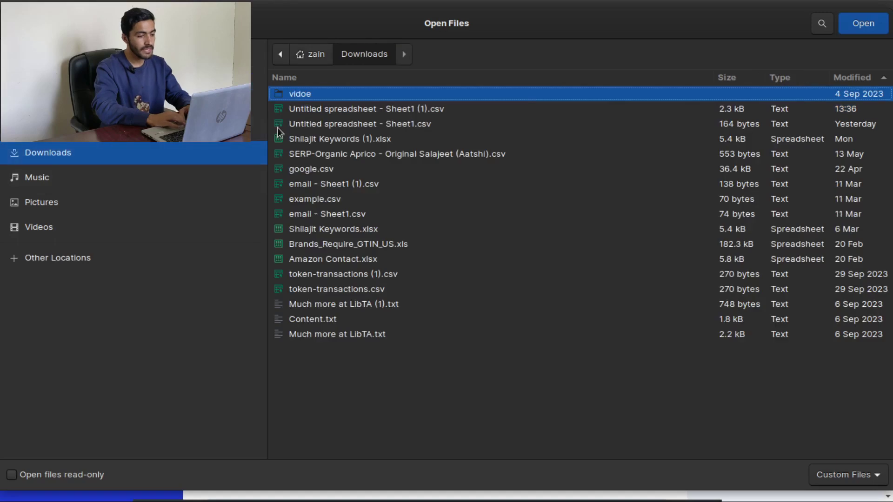
{"action": "left_click", "coordinate": [330, 111]}
{"action": "key", "text": "Return"}
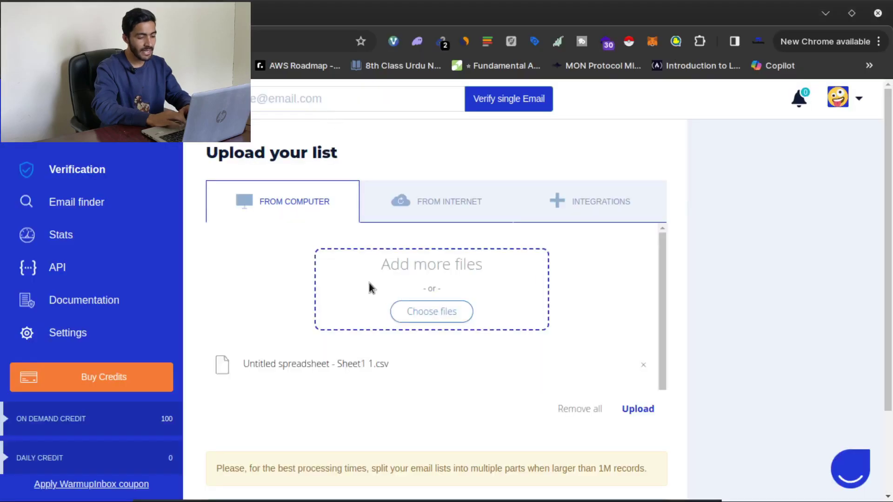
{"action": "left_click", "coordinate": [635, 409]}
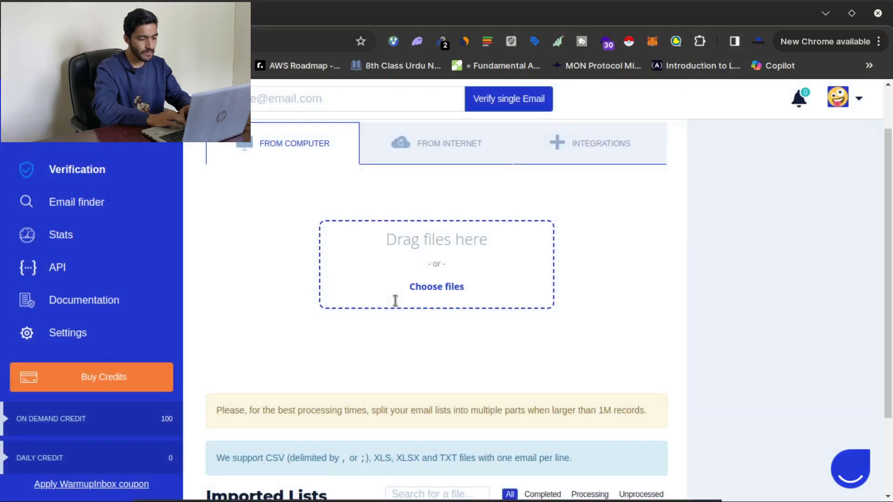
{"action": "scroll", "coordinate": [395, 301], "scroll_direction": "down", "scroll_amount": 3}
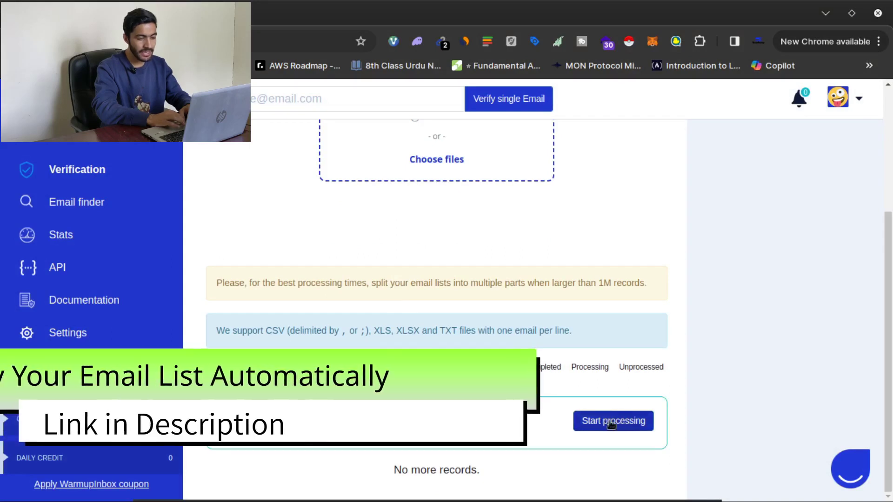
Verify the uploaded list and confirm it shows Cleaned with 79 of 93 valid
{"action": "left_click", "coordinate": [611, 421]}
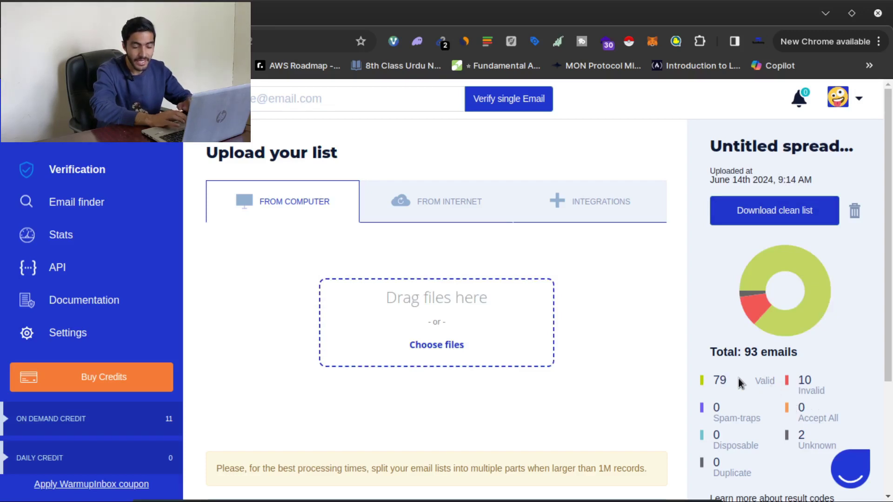
{"action": "scroll", "coordinate": [738, 378], "scroll_direction": "down", "scroll_amount": 3}
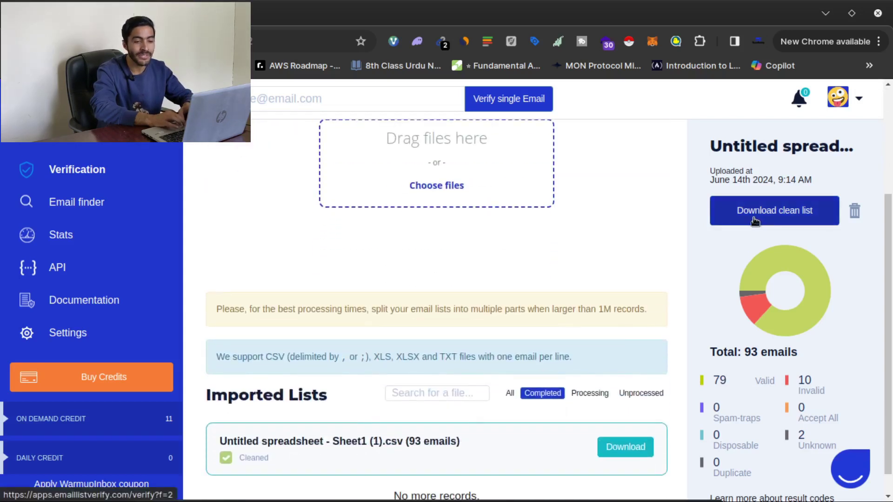
Download the Safe to Send clean list as CSV and open the downloaded file
{"action": "left_click", "coordinate": [783, 219]}
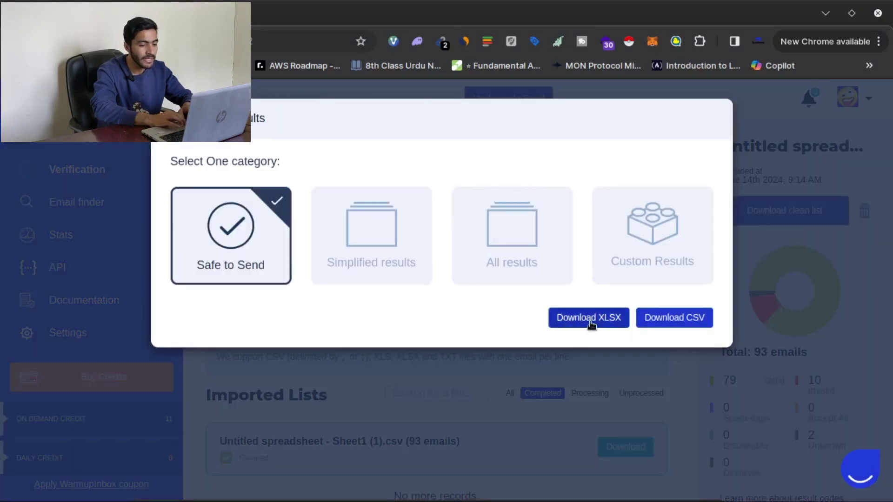
{"action": "left_click", "coordinate": [674, 320]}
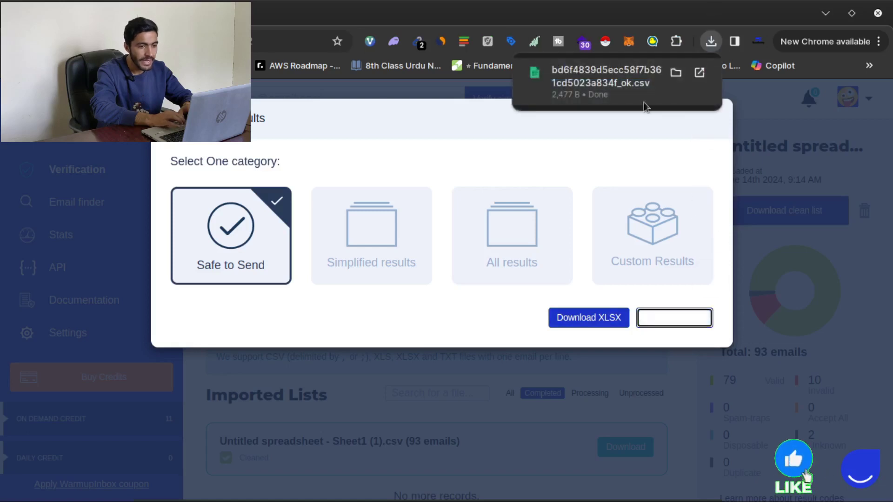
{"action": "left_click", "coordinate": [593, 83]}
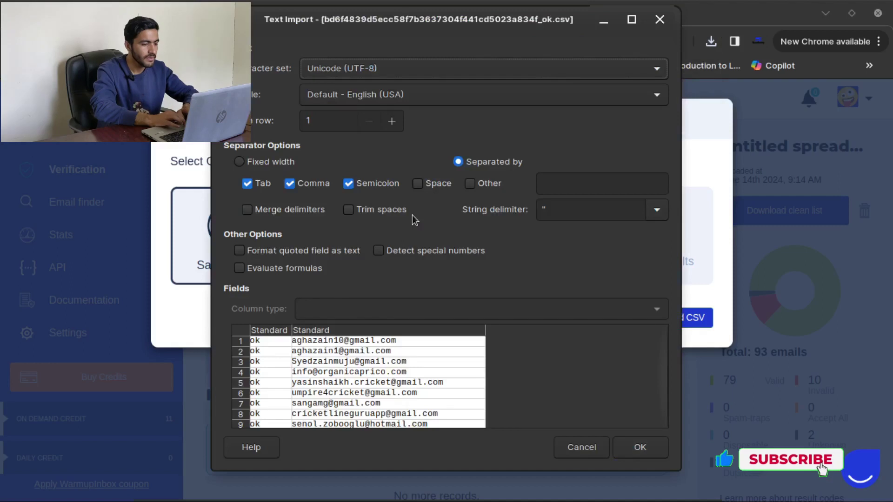
Accept the Text Import settings, review the 79 ok-marked rows, then minimize Calc
{"action": "left_click", "coordinate": [639, 448]}
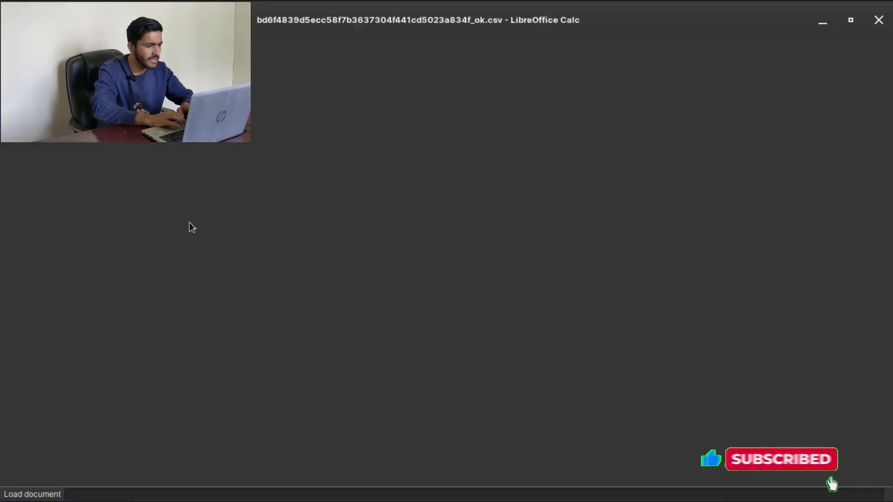
{"action": "scroll", "coordinate": [119, 209], "scroll_direction": "down", "scroll_amount": 14}
{"action": "scroll", "coordinate": [118, 208], "scroll_direction": "down", "scroll_amount": 5}
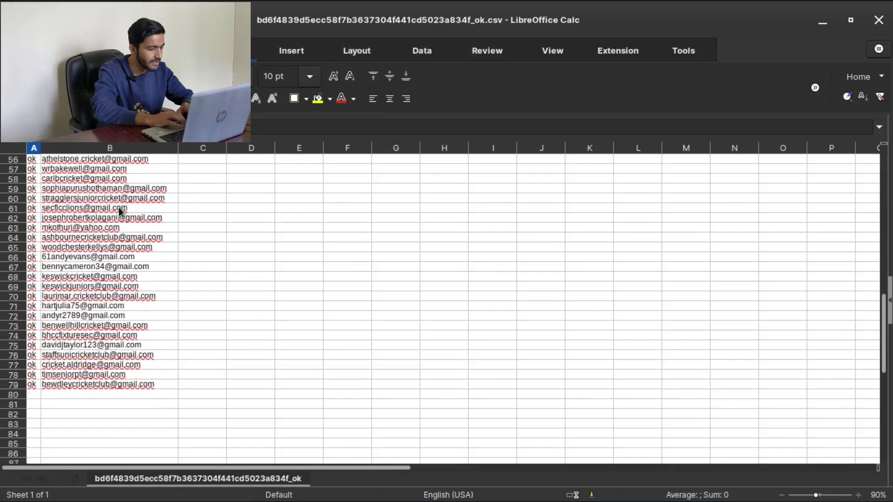
{"action": "scroll", "coordinate": [126, 319], "scroll_direction": "up", "scroll_amount": 19}
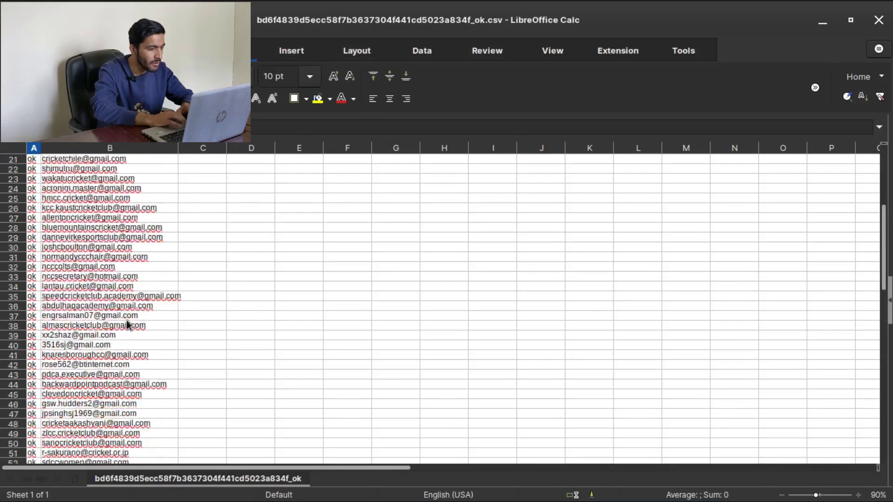
{"action": "left_click", "coordinate": [822, 21]}
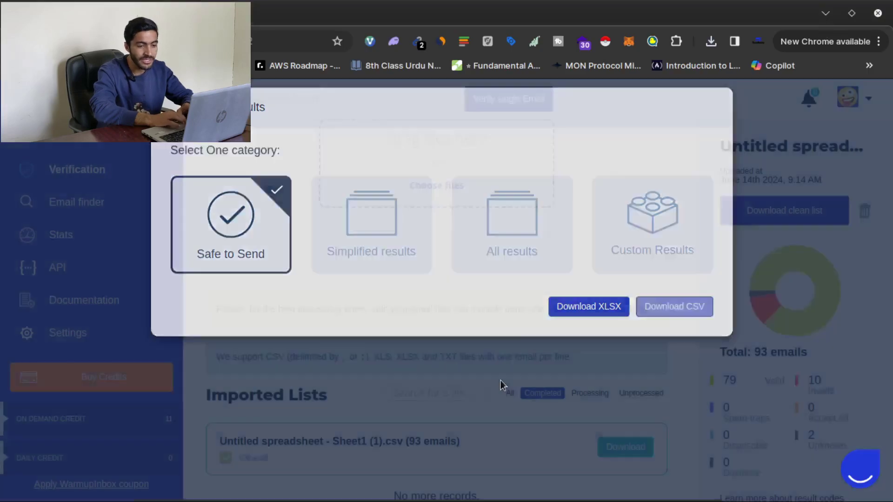
Close the Download results dialog and scroll to the cleaned 93-email list
{"action": "left_click", "coordinate": [500, 380]}
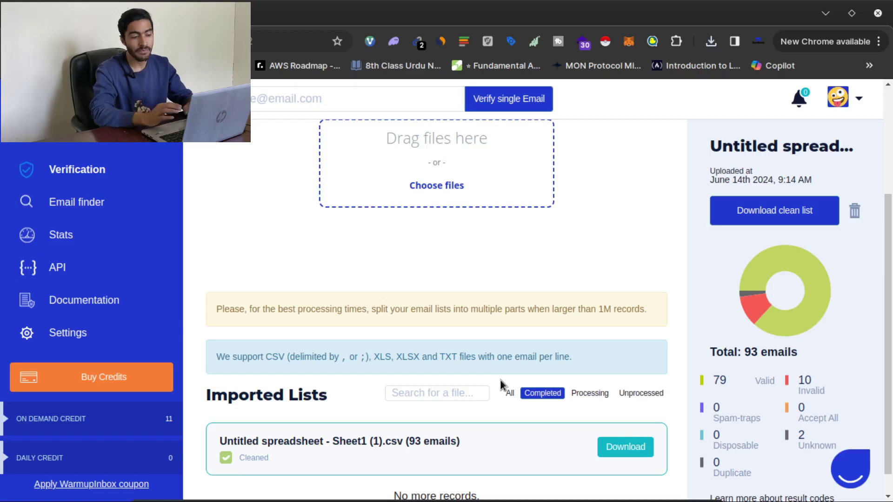
{"action": "scroll", "coordinate": [500, 380], "scroll_direction": "down", "scroll_amount": 1}
{"action": "scroll", "coordinate": [500, 381], "scroll_direction": "down", "scroll_amount": 1}
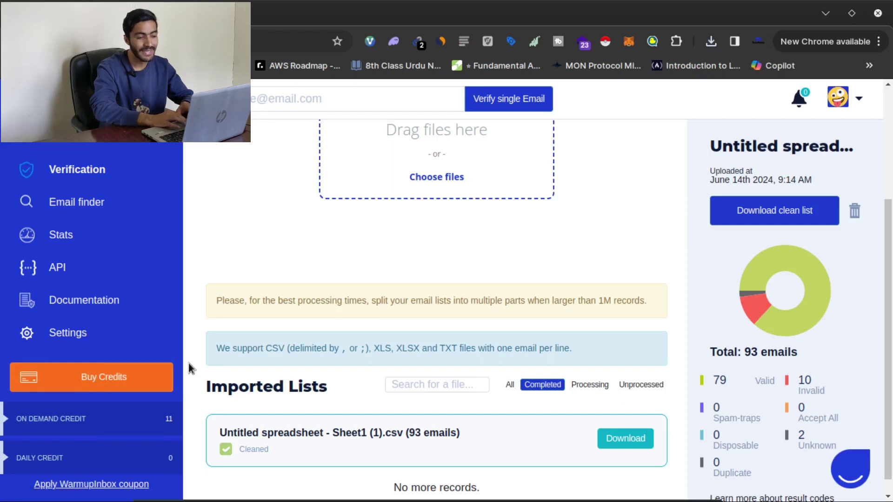
Review the Pay as you go credit packages, then go back to the previous page
{"action": "scroll", "coordinate": [242, 276], "scroll_direction": "down", "scroll_amount": 5}
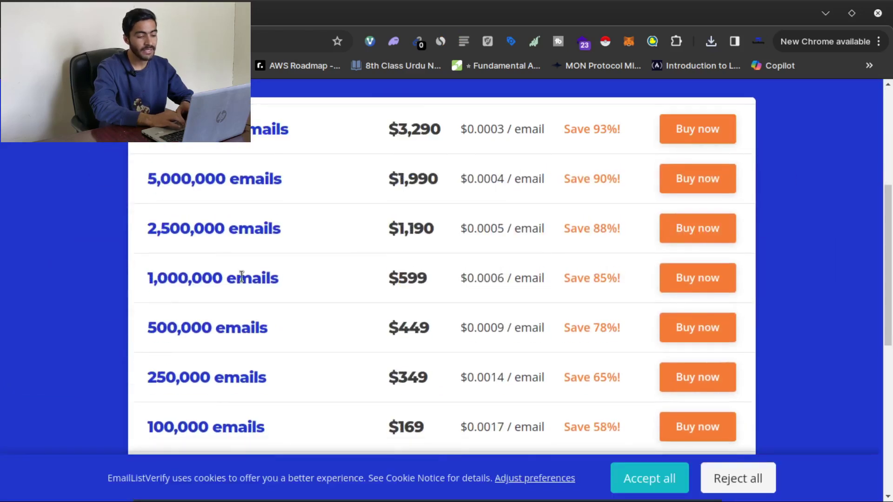
{"action": "scroll", "coordinate": [242, 276], "scroll_direction": "down", "scroll_amount": 8}
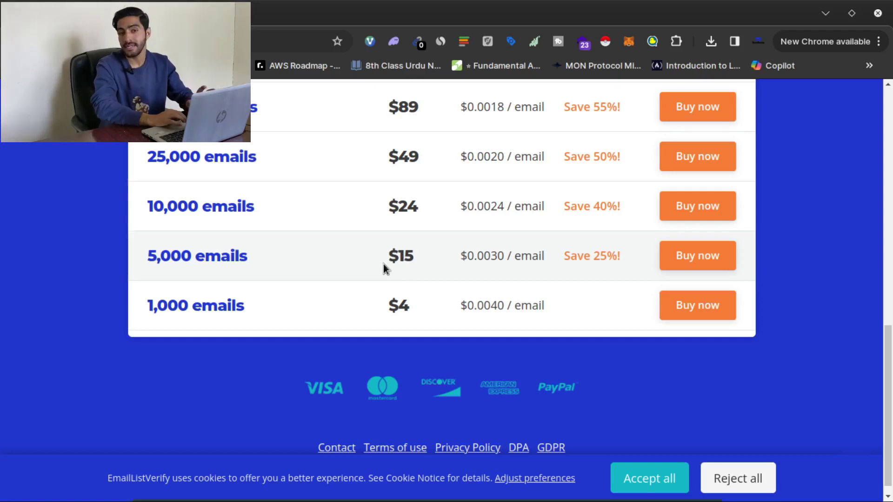
{"action": "scroll", "coordinate": [383, 263], "scroll_direction": "up", "scroll_amount": 9}
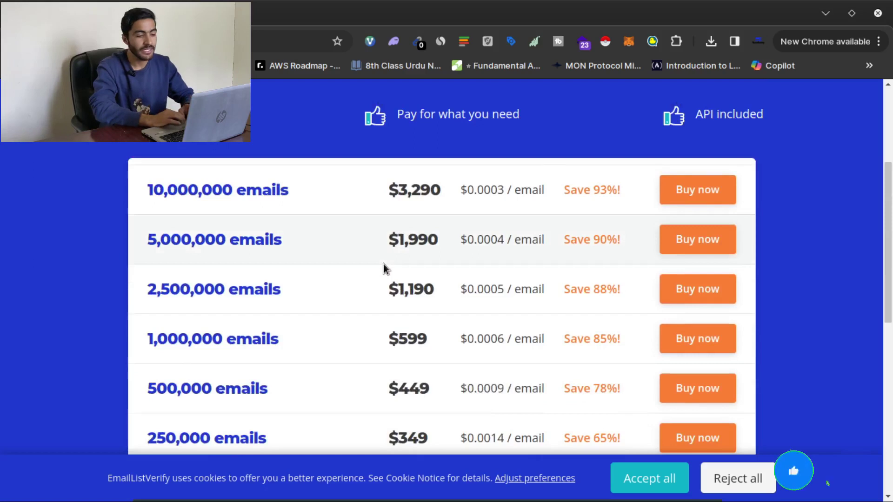
{"action": "scroll", "coordinate": [383, 263], "scroll_direction": "up", "scroll_amount": 4}
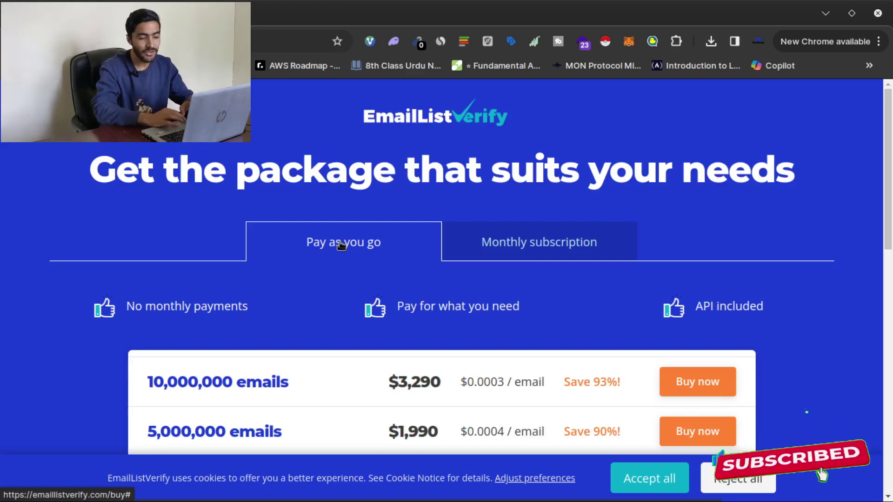
{"action": "mouse_move", "coordinate": [330, 494]}
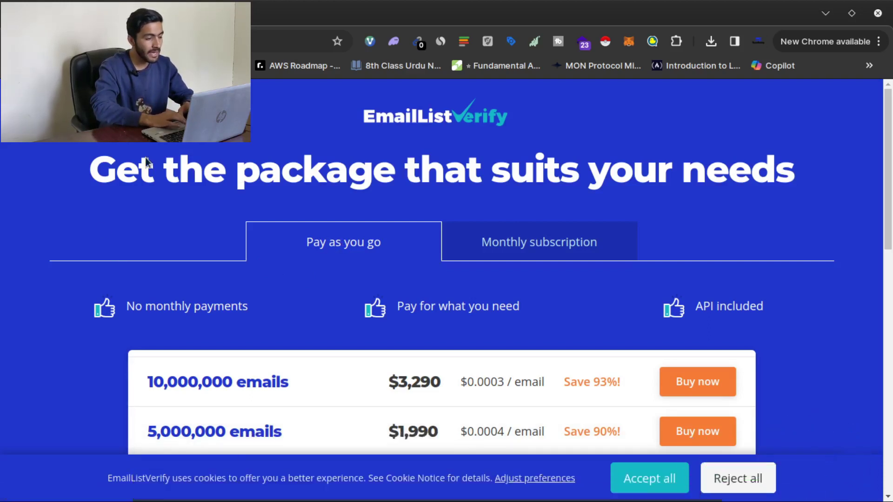
{"action": "key", "text": "alt+Left"}
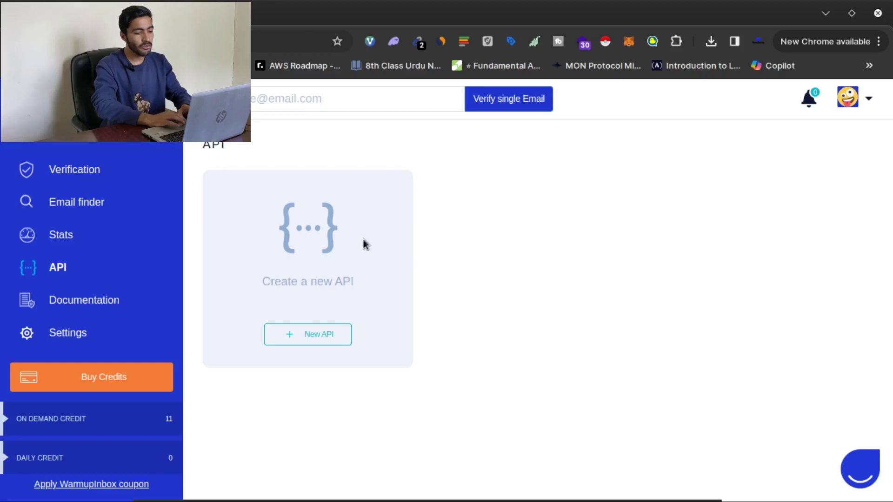
Return from the empty API page to the list Verification page
{"action": "left_click", "coordinate": [85, 181]}
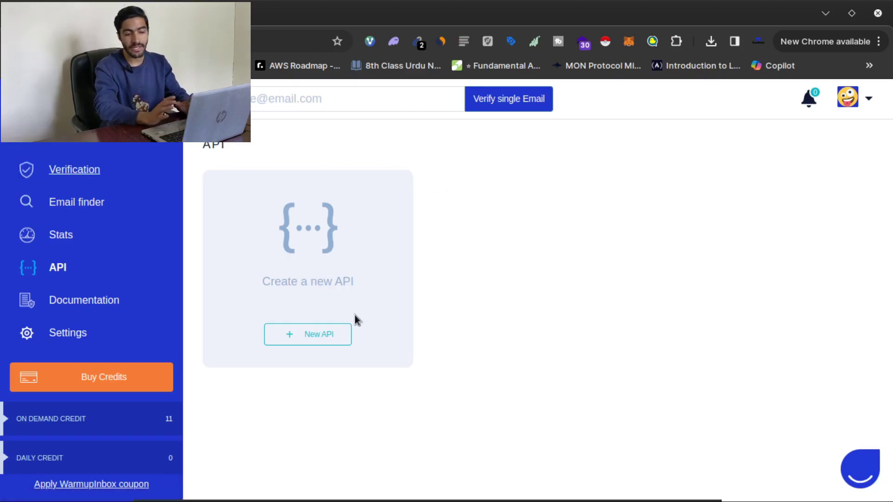